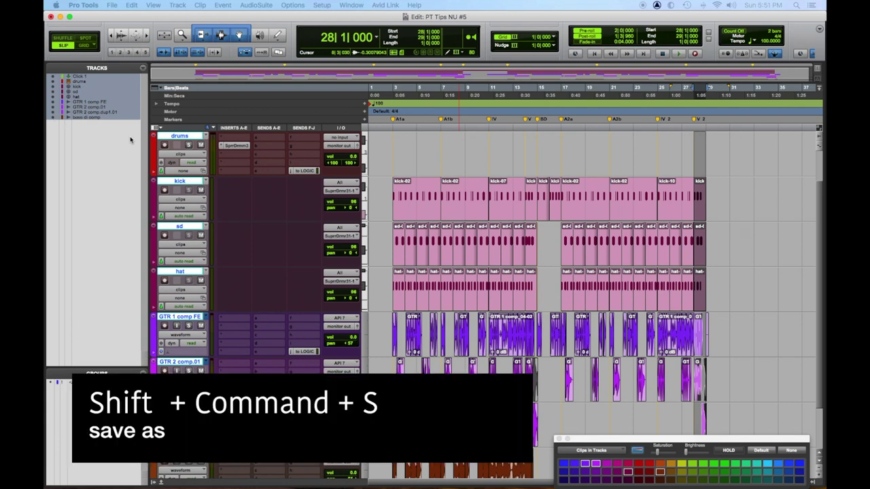
# Step: Save the session as PT Tips NU #6, then select the bass di comp track
pyautogui.click(112, 5)
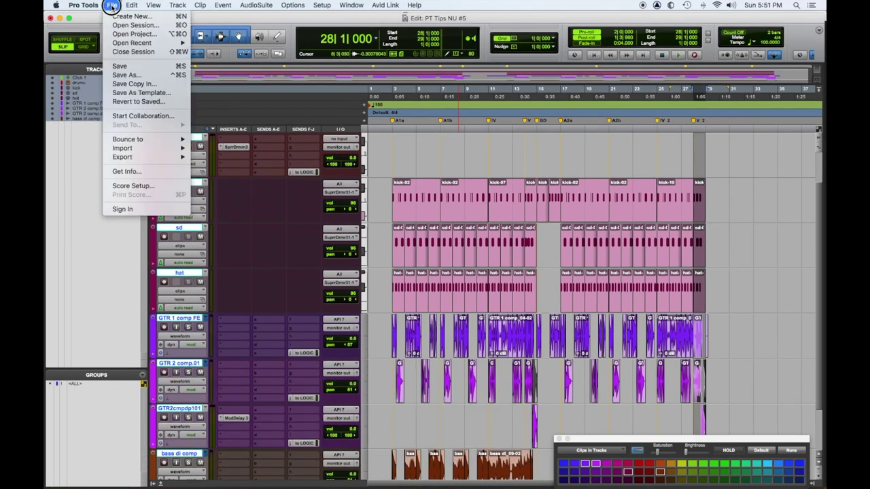
pyautogui.click(157, 76)
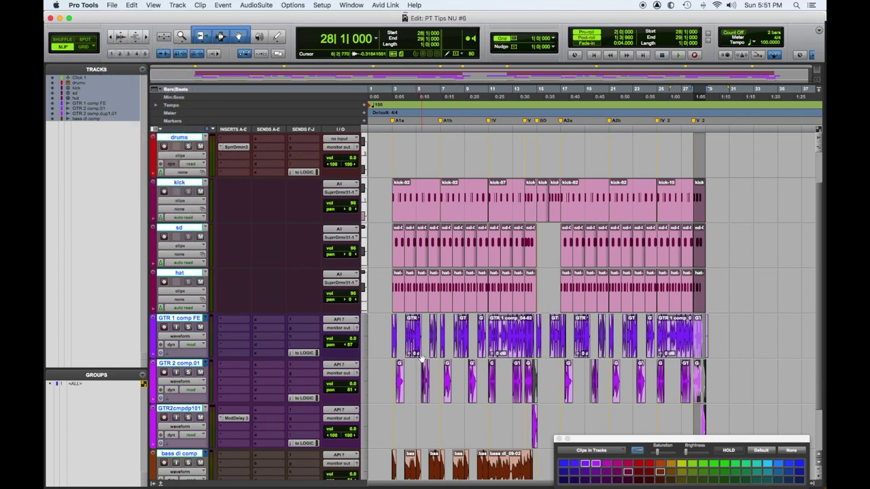
pyautogui.scroll(-3, 422, 358)
pyautogui.rightClick(182, 393)
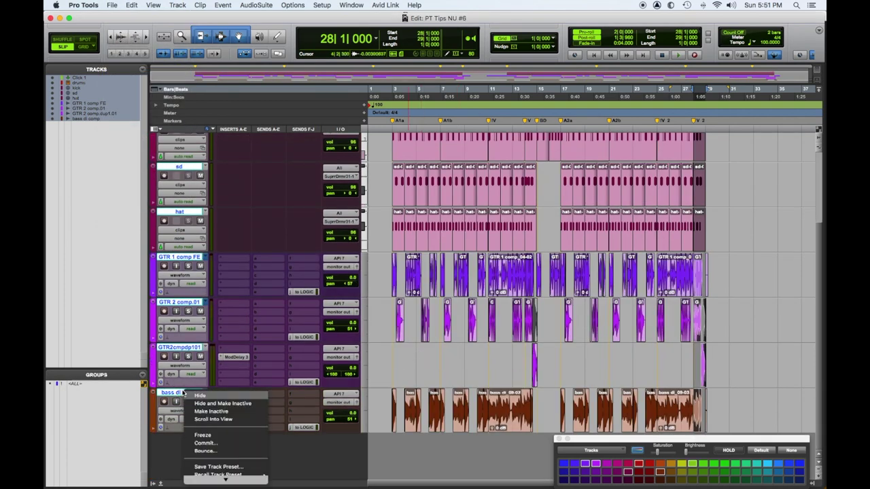
pyautogui.click(218, 479)
# Step: Create a stereo Aux Input track named room verb and start recolouring it blue
pyautogui.press('shift+super+n')
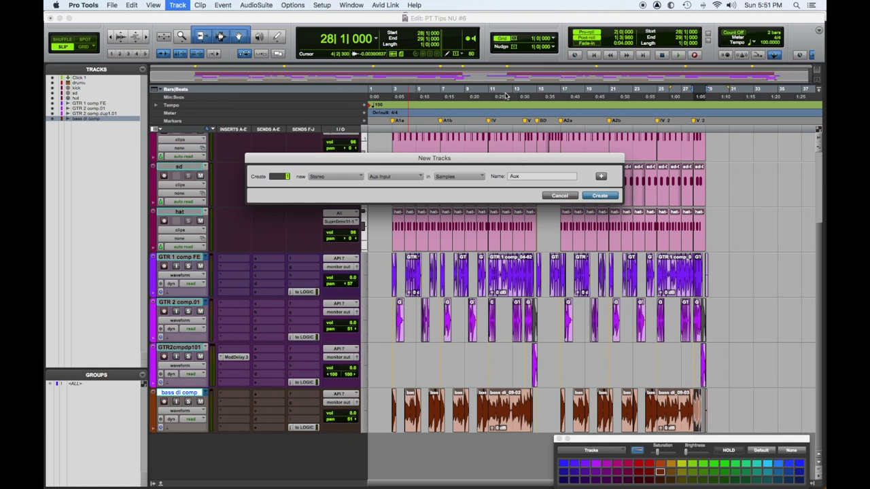
pyautogui.click(497, 182)
pyautogui.click(498, 176)
pyautogui.press('Return')
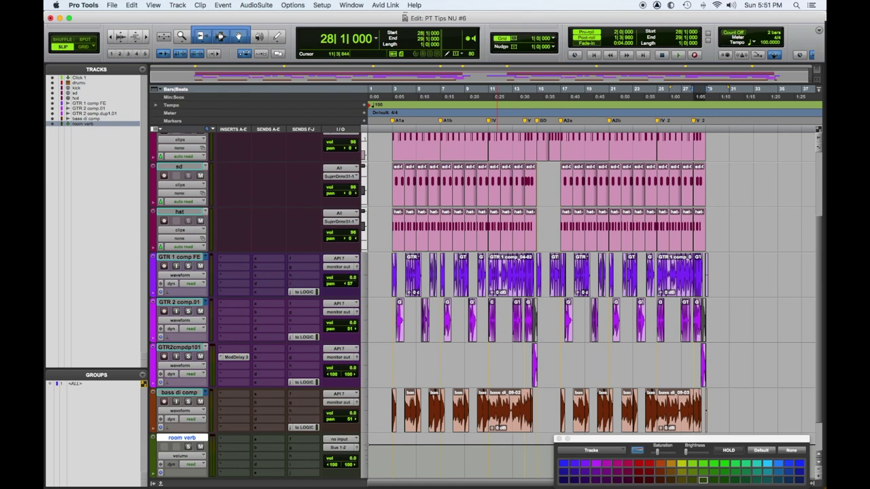
pyautogui.scroll(-2, 430, 222)
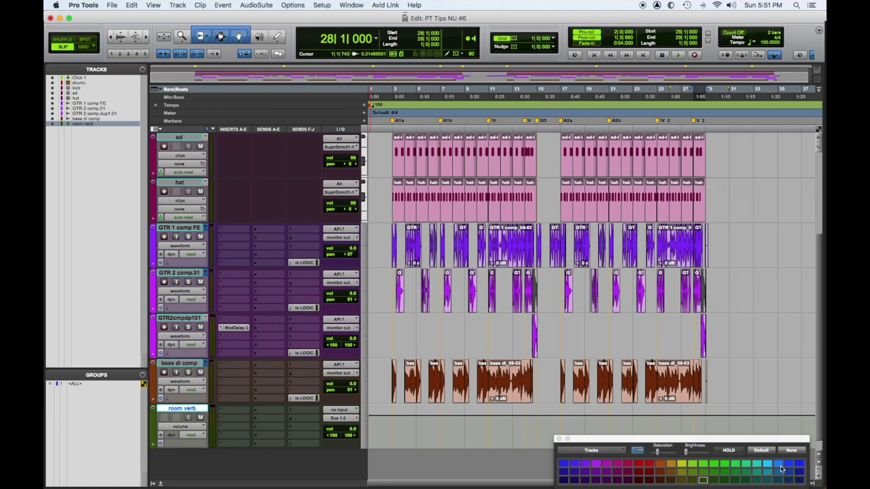
pyautogui.click(779, 464)
# Step: Copy the bass track's output and send onto room verb and set its input to Bus 1-2
pyautogui.click(342, 425)
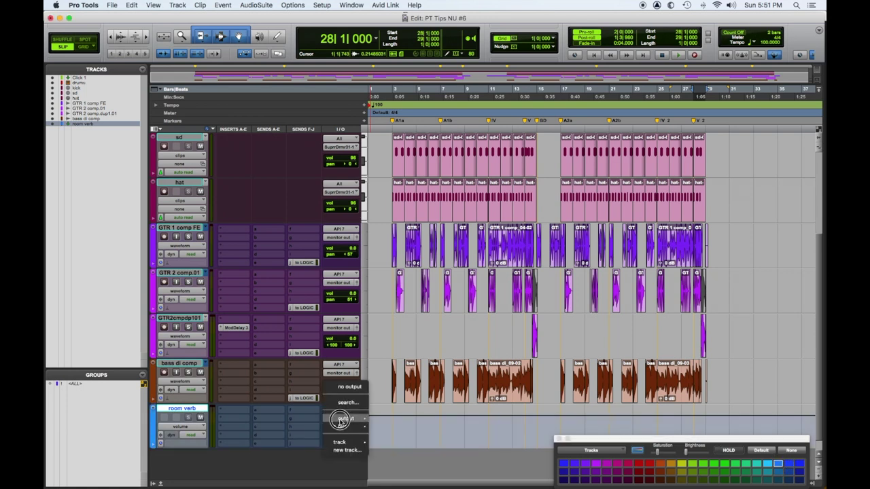
pyautogui.click(404, 421)
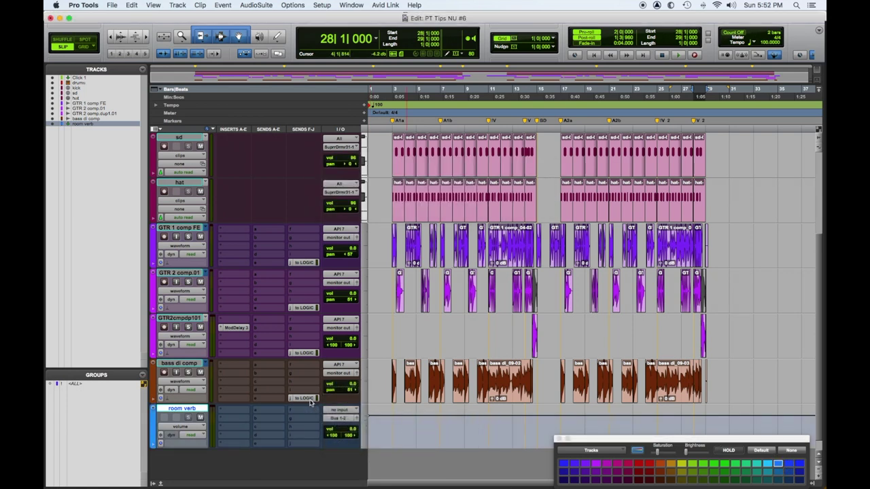
pyautogui.moveTo(303, 398); pyautogui.dragTo(309, 445)
pyautogui.click(342, 411)
pyautogui.moveTo(348, 418)
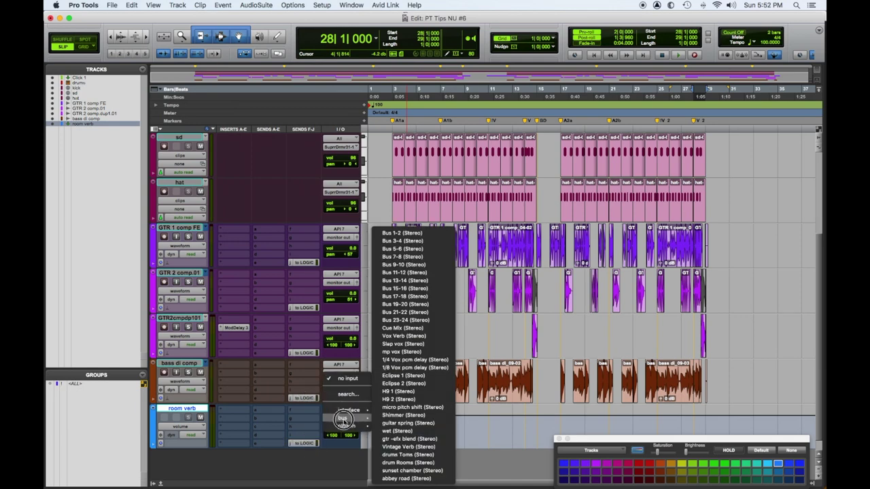
pyautogui.click(397, 230)
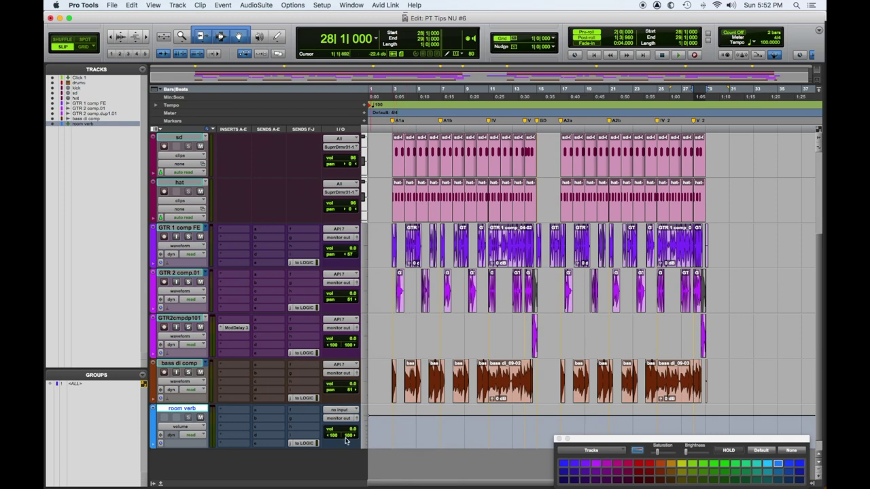
pyautogui.click(334, 411)
pyautogui.moveTo(348, 418)
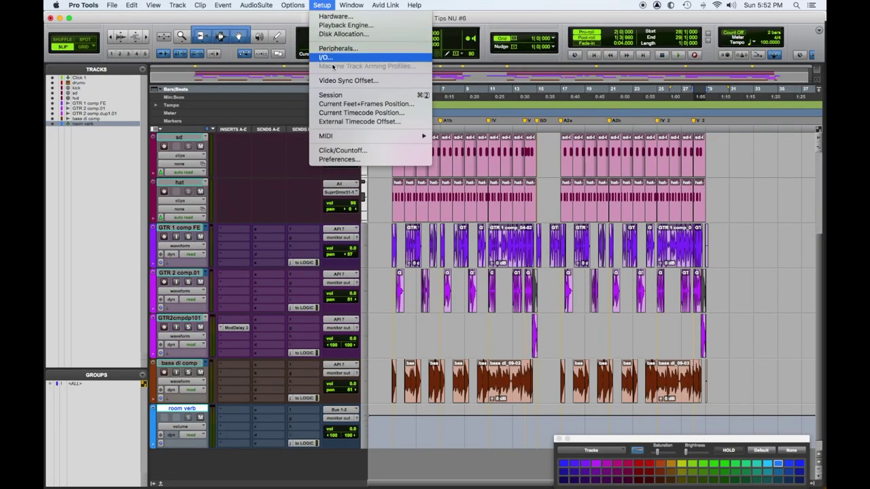
# Step: Rename Bus 1-2 to 'room verb' in the I/O Setup Bus tab and confirm
pyautogui.click(325, 55)
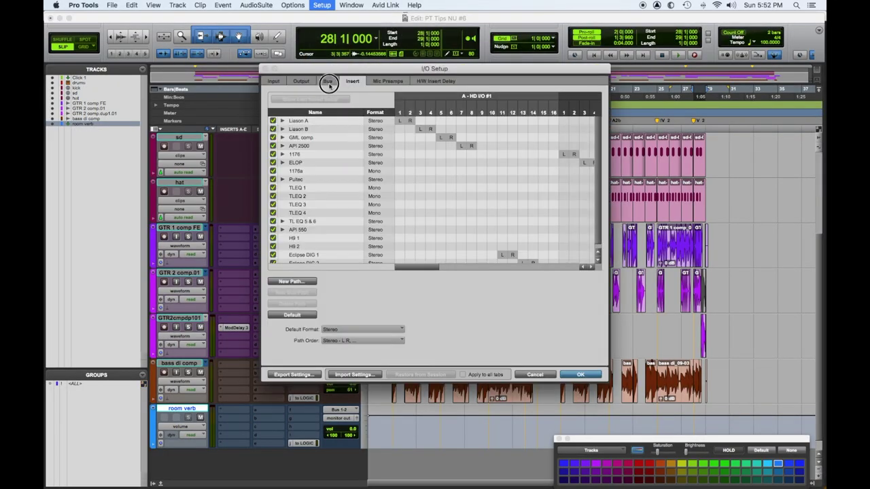
pyautogui.click(328, 81)
pyautogui.doubleClick(303, 105)
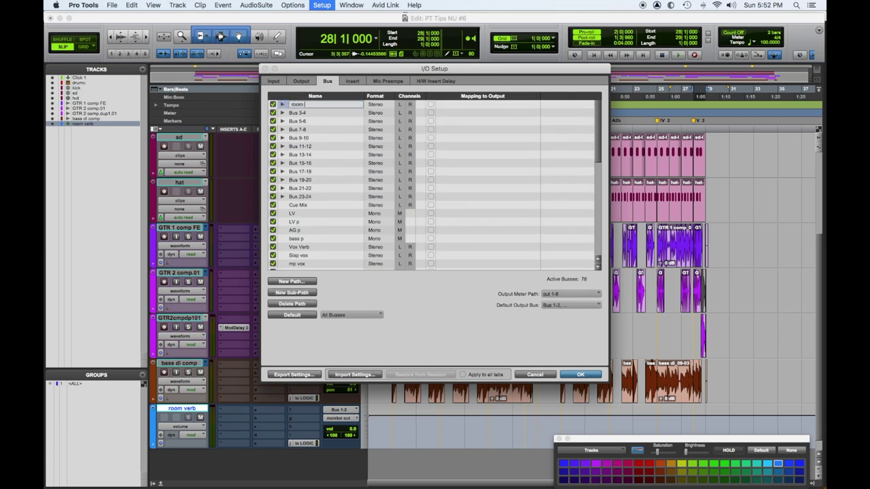
pyautogui.press('Return')
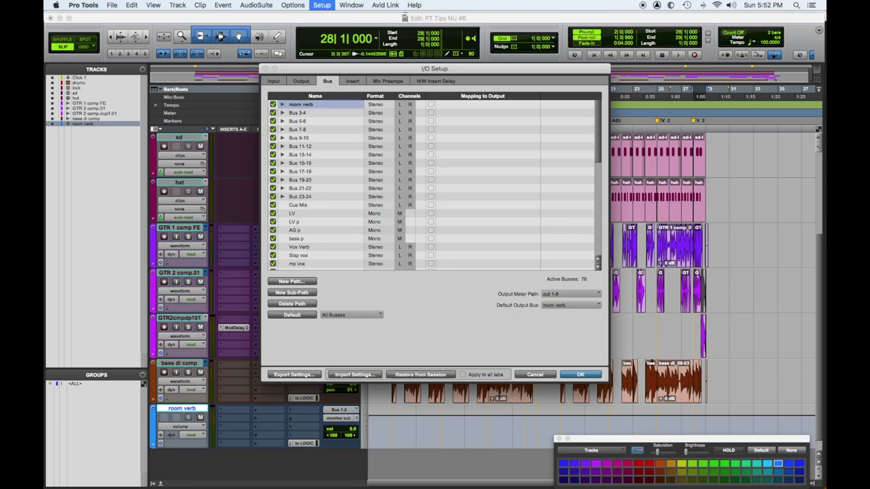
pyautogui.click(580, 374)
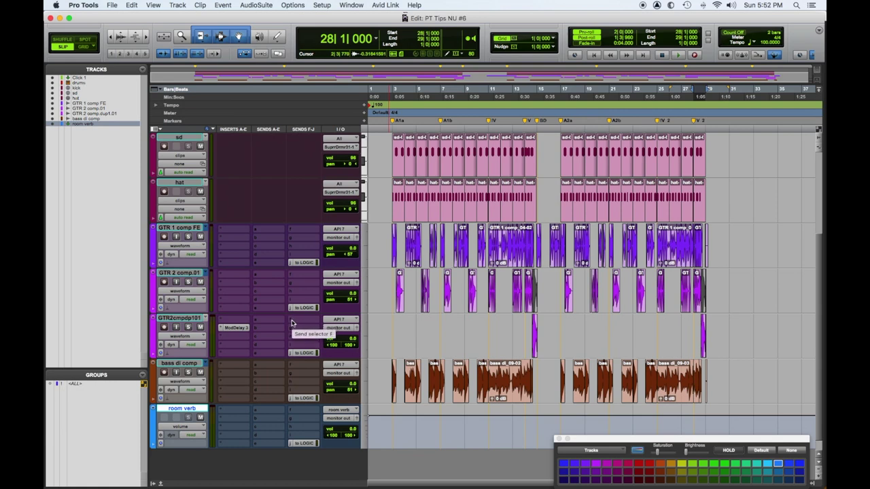
# Step: Add a send from GTR 2 comp.01 to the room verb bus at 0.0 dB
pyautogui.click(292, 279)
pyautogui.moveTo(294, 279)
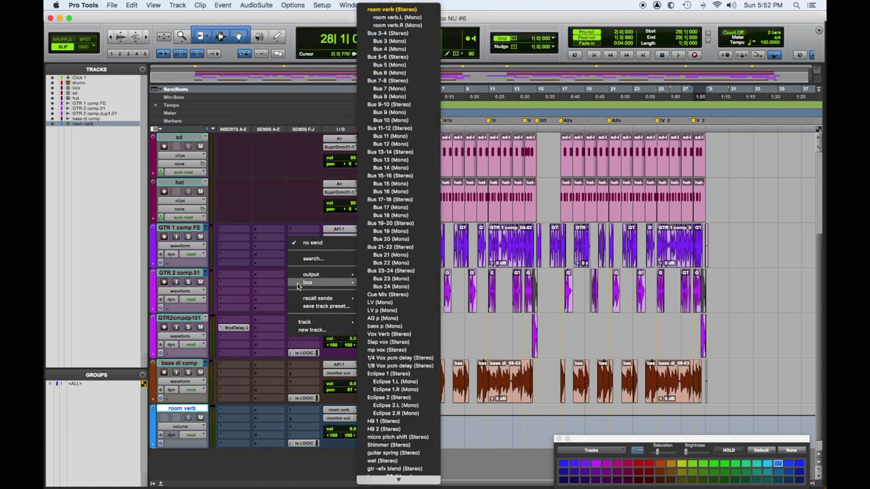
pyautogui.click(411, 12)
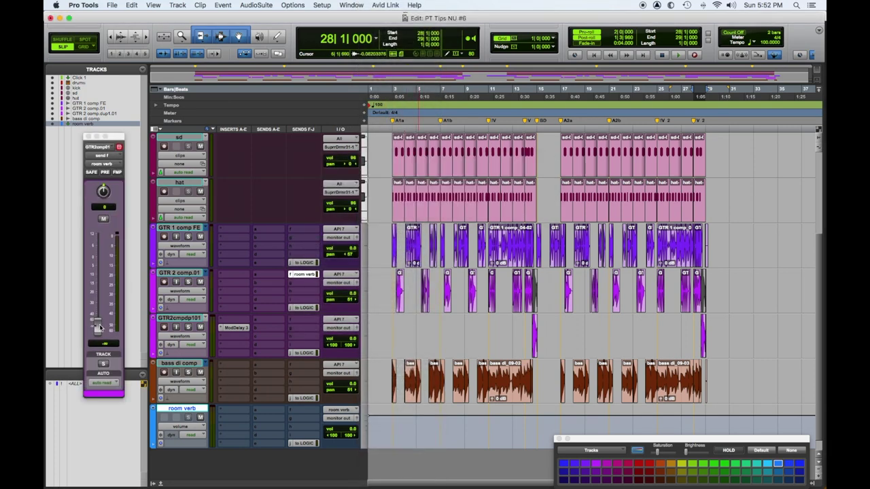
pyautogui.keyDown('alt'); pyautogui.click(99, 328); pyautogui.keyUp('alt')
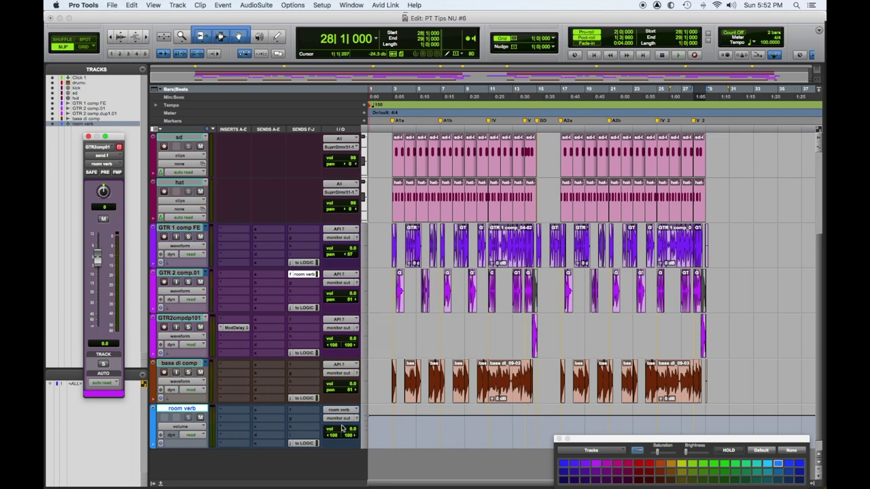
# Step: Put a ValhallaRoom reverb (Large Room, 100% wet) on room verb, shorten its decay, and close it
pyautogui.click(221, 418)
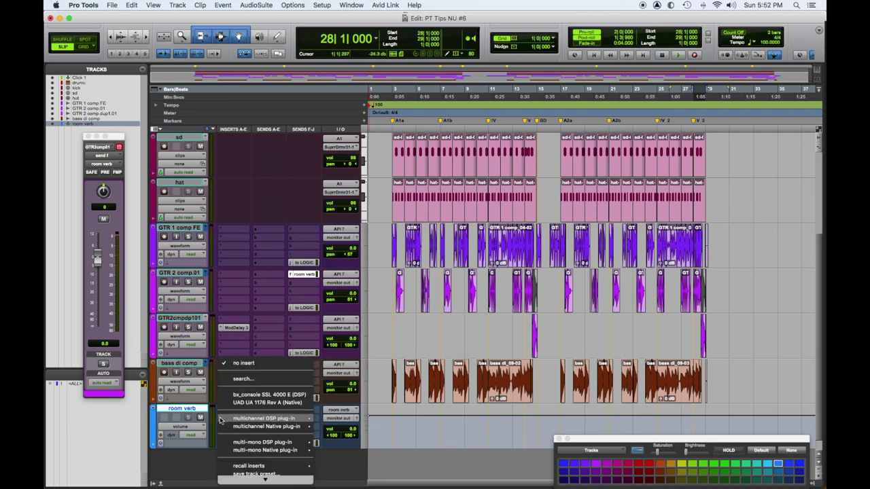
pyautogui.moveTo(272, 426)
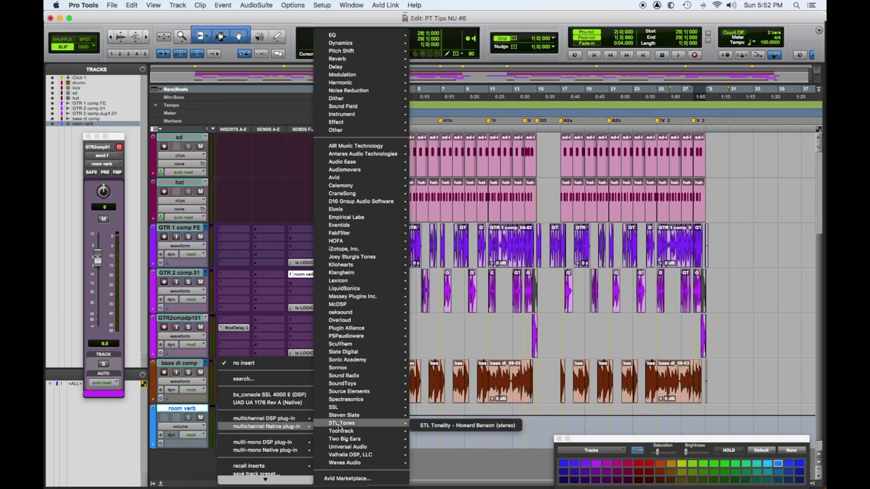
pyautogui.moveTo(343, 455)
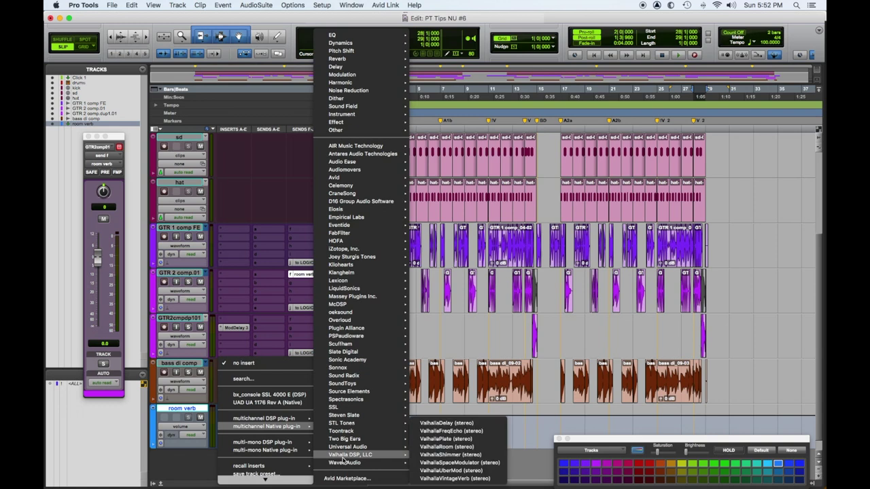
pyautogui.click(457, 447)
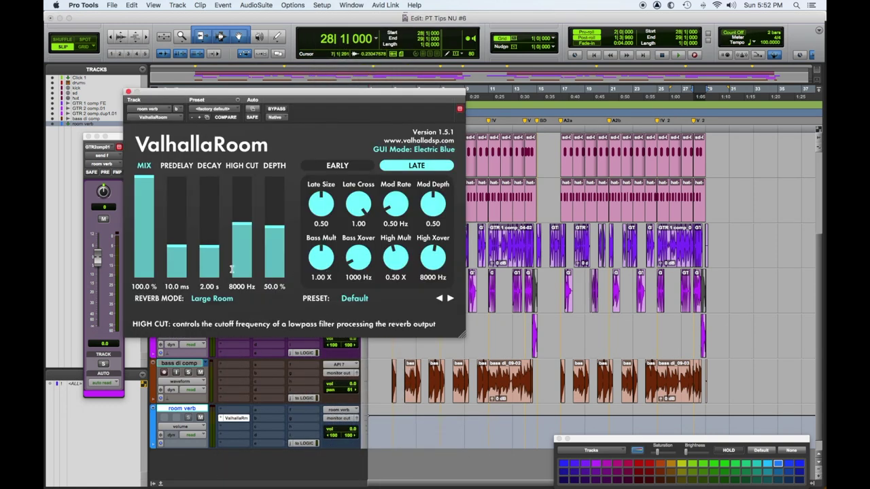
pyautogui.moveTo(209, 246); pyautogui.dragTo(210, 254)
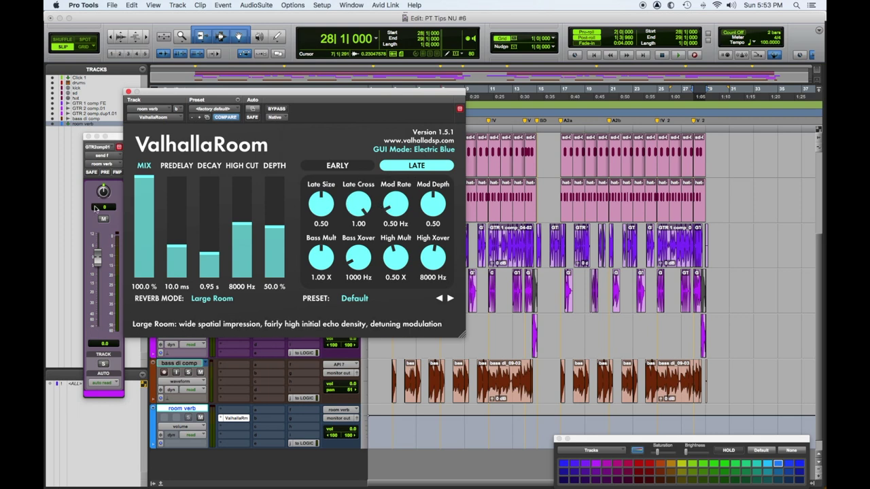
pyautogui.click(128, 91)
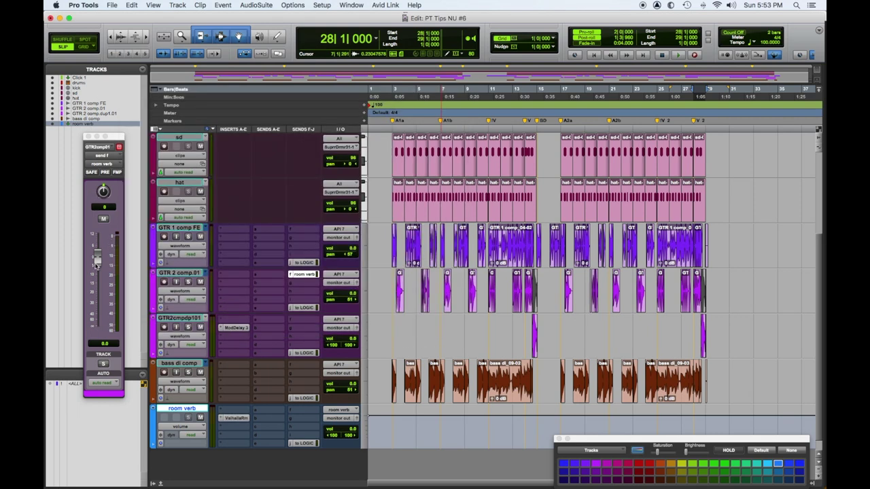
# Step: Lower the guitar's room verb send and play from bar 3 with GTR 2 comp.01 soloed
pyautogui.moveTo(96, 265); pyautogui.dragTo(97, 286)
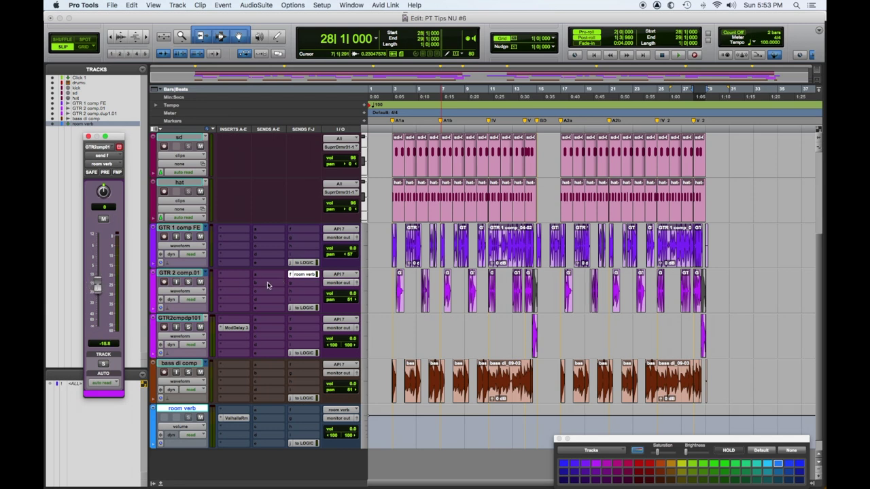
pyautogui.click(190, 273)
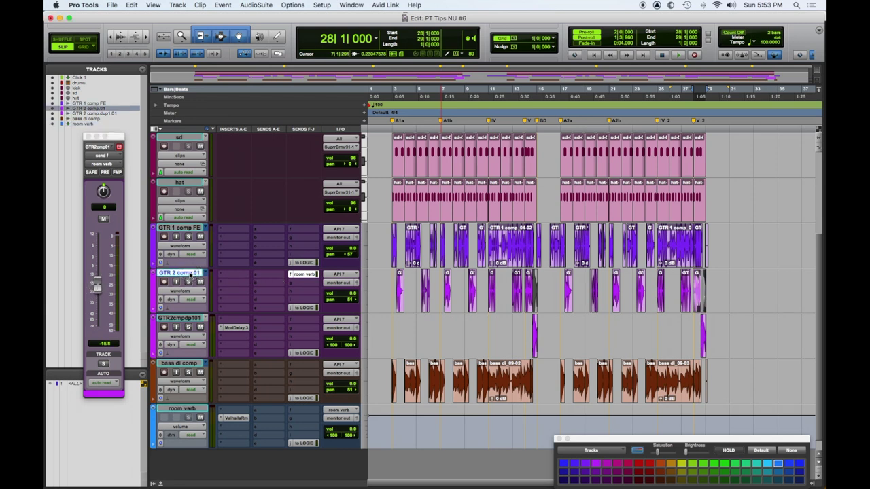
pyautogui.click(392, 289)
pyautogui.press('space')
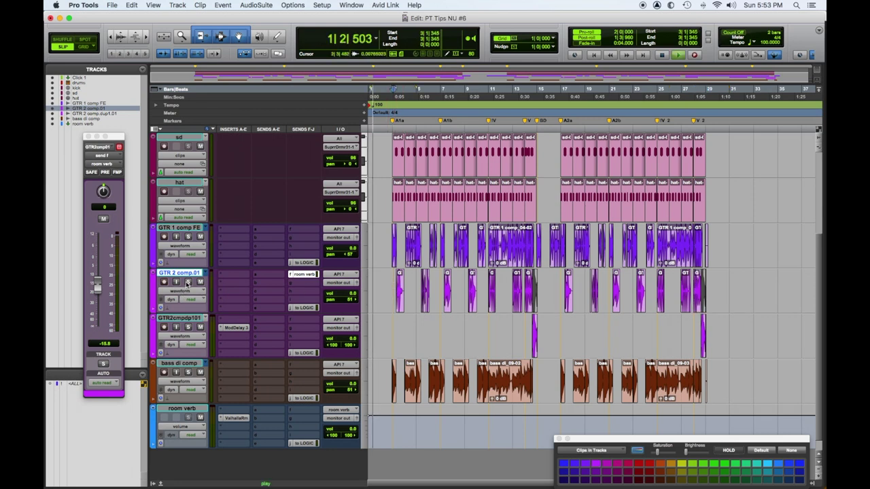
pyautogui.click(188, 282)
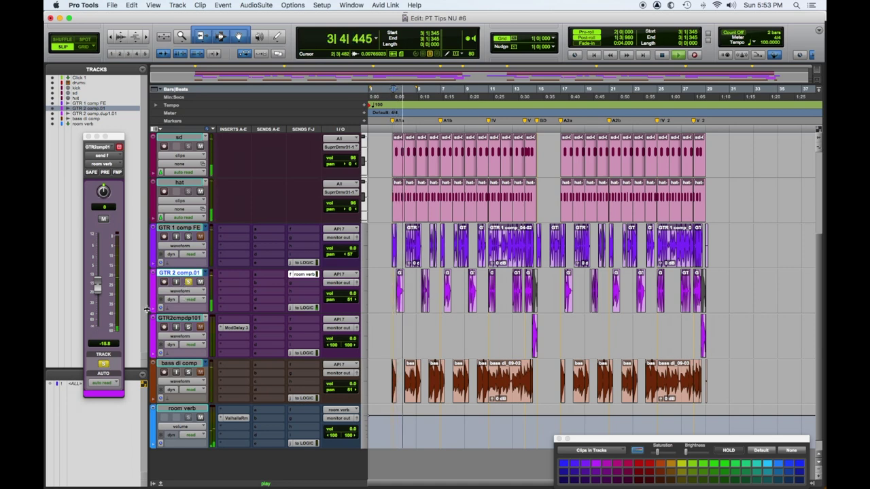
# Step: Settle the guitar's room verb send near -18.8, unsolo it, and replay from the top
pyautogui.moveTo(98, 290); pyautogui.dragTo(97, 286)
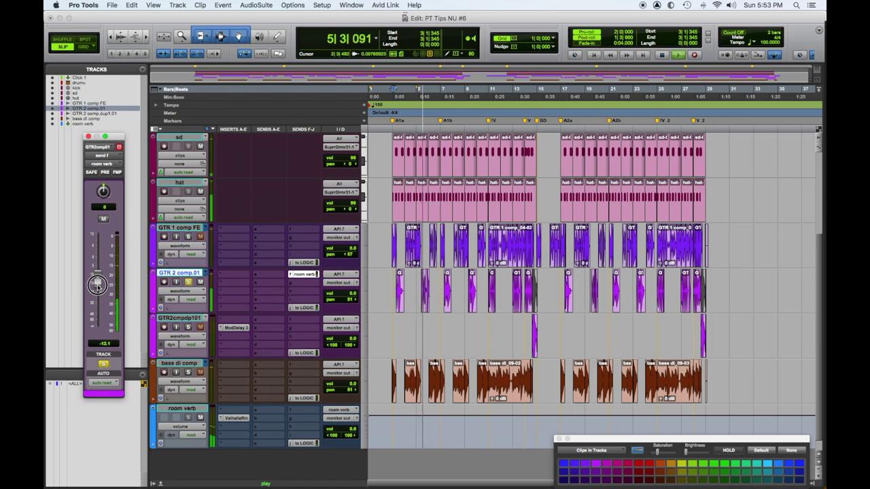
pyautogui.moveTo(97, 285); pyautogui.dragTo(97, 294)
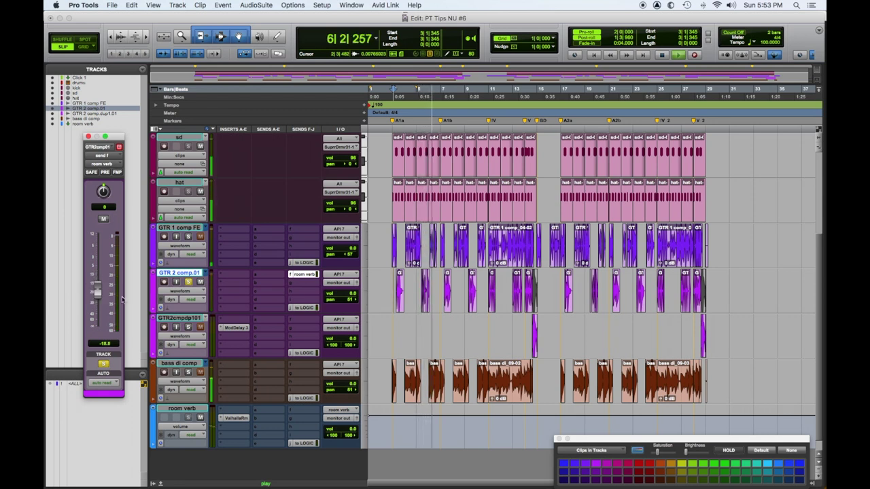
pyautogui.press('space')
pyautogui.click(190, 283)
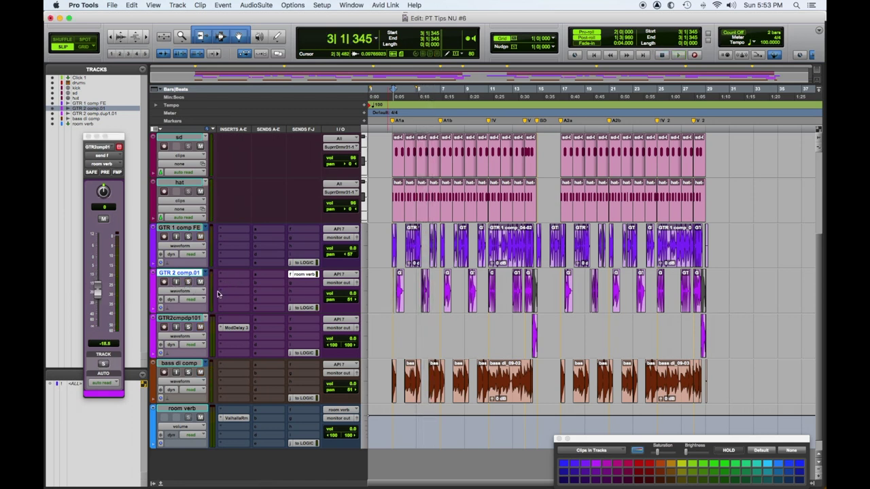
pyautogui.press('Return')
pyautogui.press('space')
# Step: Pull the GTR 2 comp.01 room verb send down to about -28.9
pyautogui.scroll(3, 270, 299)
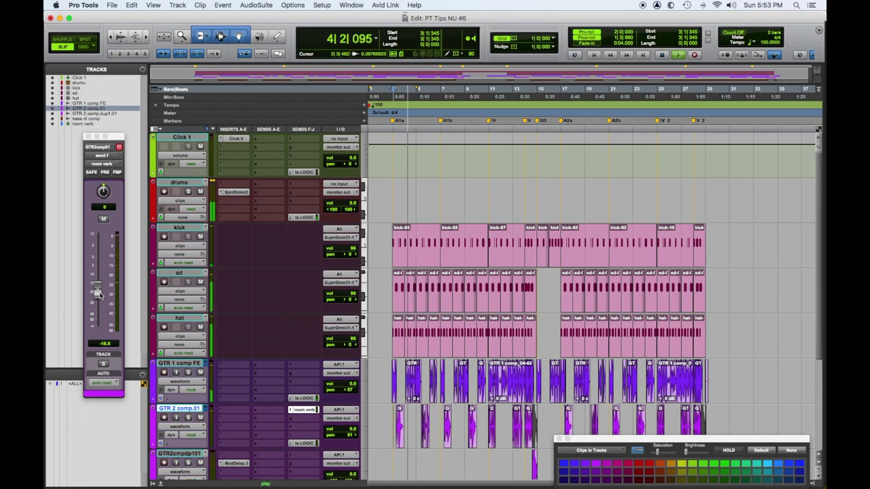
pyautogui.moveTo(97, 292); pyautogui.dragTo(97, 297)
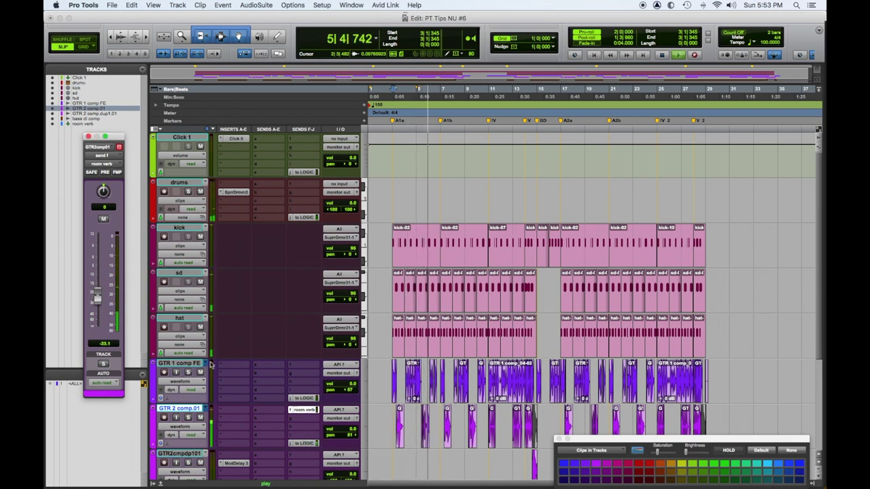
pyautogui.press('space')
pyautogui.moveTo(99, 297); pyautogui.dragTo(99, 303)
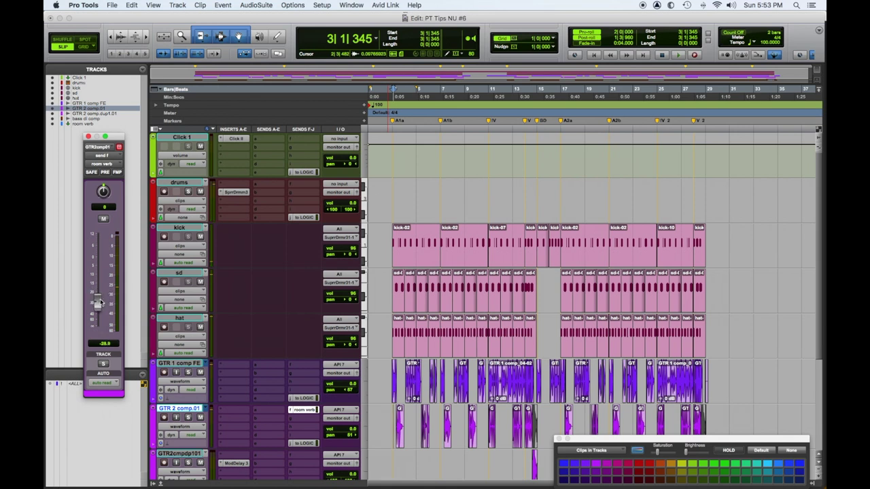
# Step: Copy the room verb send onto the drums track and audition it
pyautogui.moveTo(300, 412); pyautogui.dragTo(294, 190)
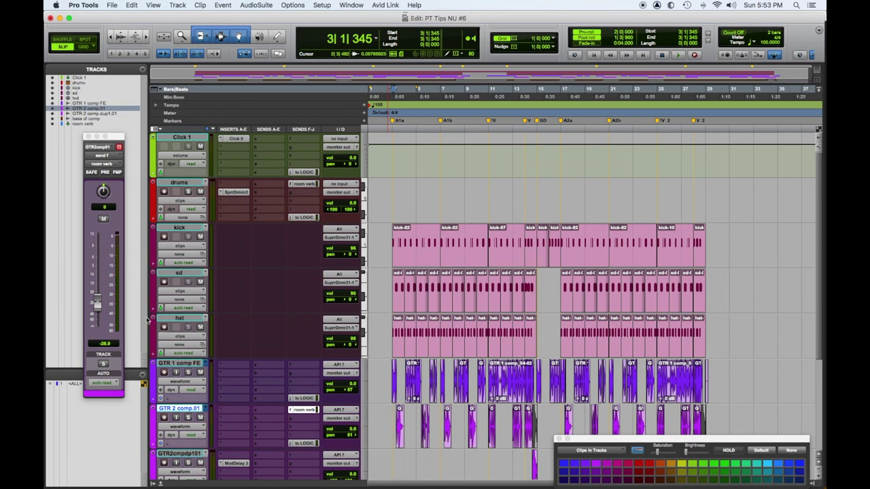
pyautogui.click(306, 188)
pyautogui.press('space')
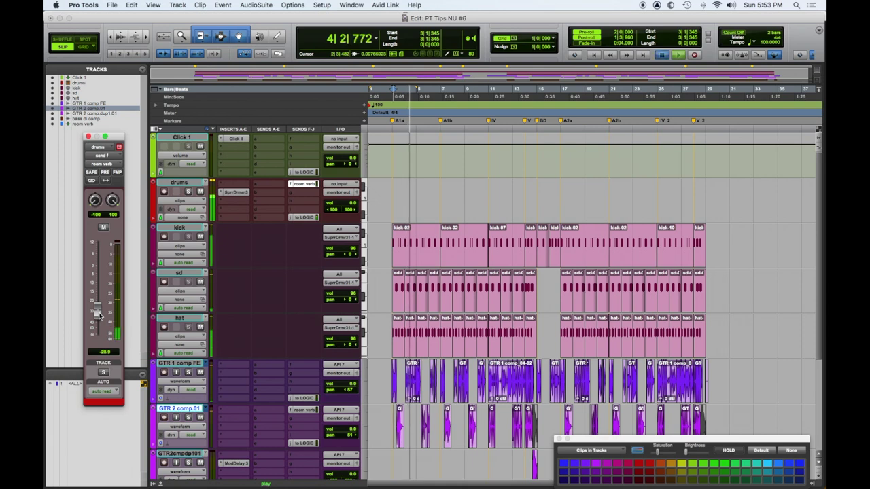
pyautogui.press('space')
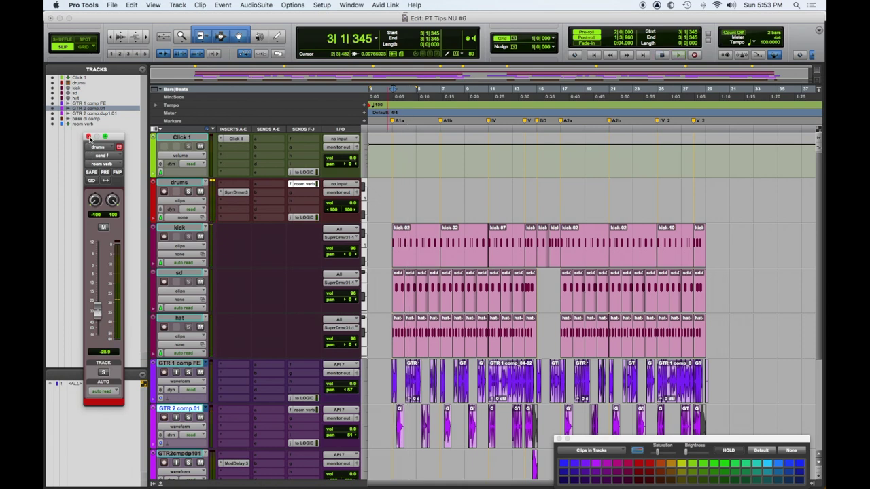
pyautogui.click(89, 137)
pyautogui.scroll(-5, 394, 233)
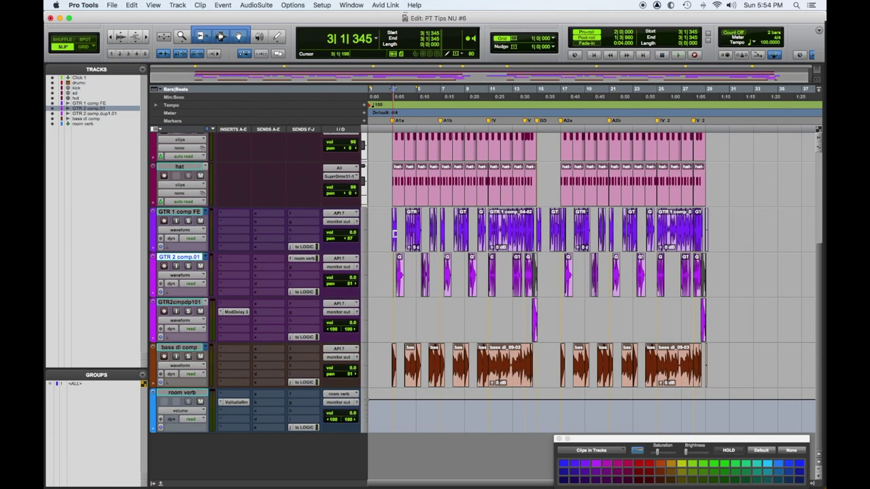
# Step: Duplicate the room verb track as room verb.dup1, excluding sends and the active playlist
pyautogui.click(193, 392)
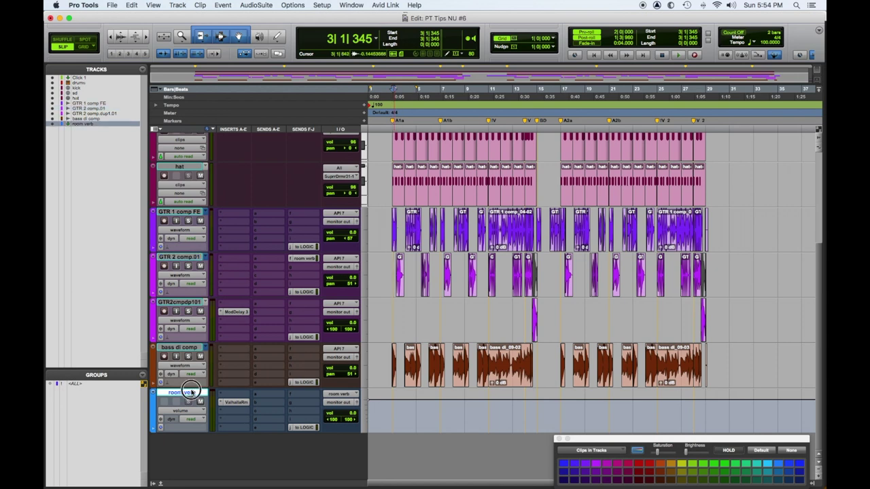
pyautogui.rightClick(194, 393)
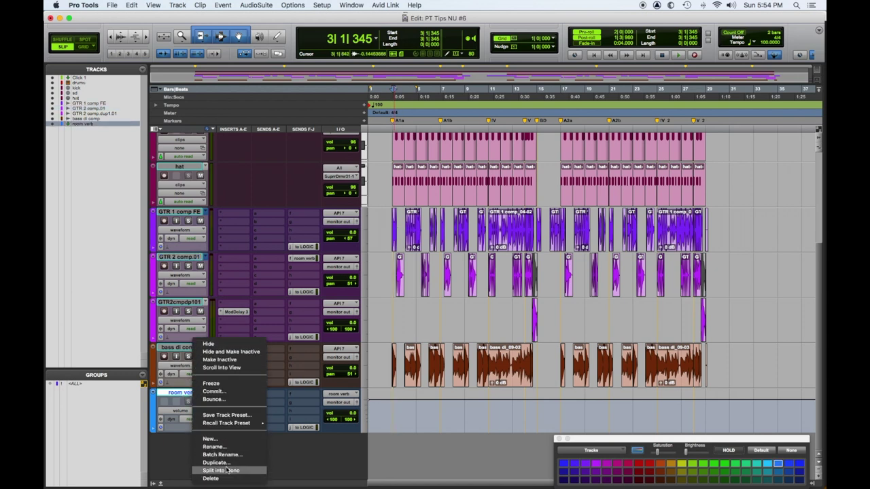
pyautogui.click(216, 453)
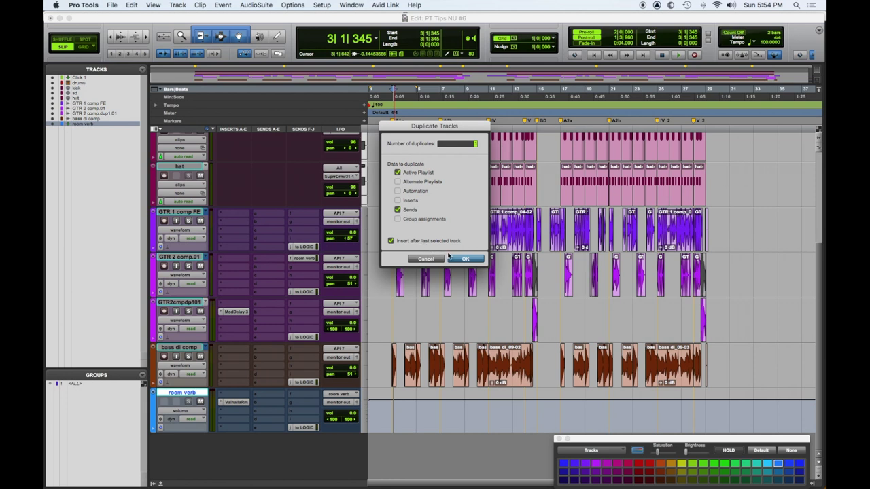
pyautogui.click(400, 211)
pyautogui.click(397, 173)
pyautogui.click(465, 260)
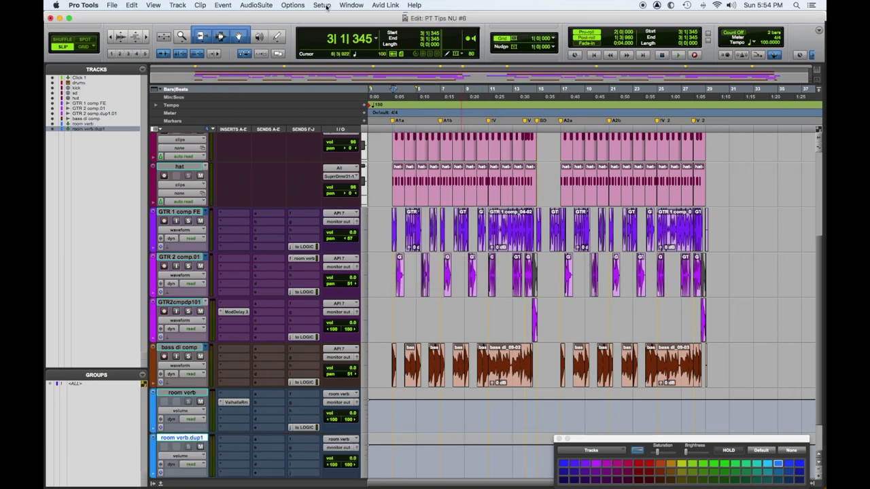
# Step: Set room verb.dup1's input to Bus 3-4
pyautogui.click(341, 438)
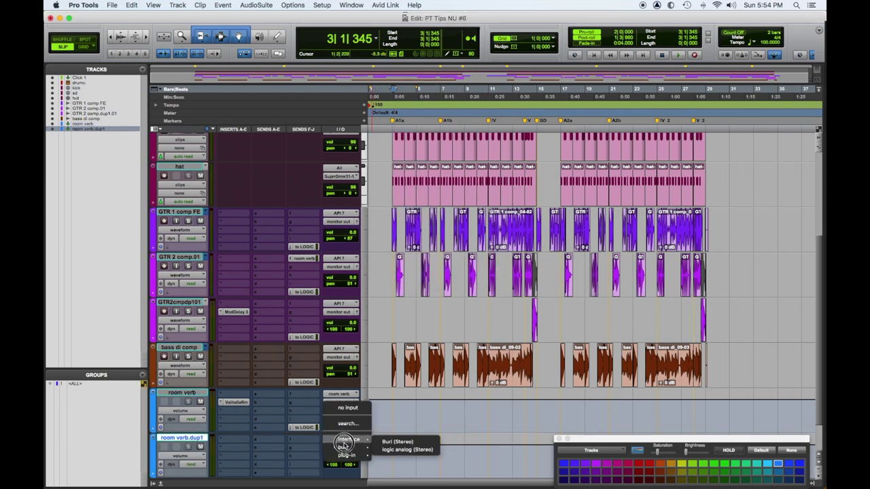
pyautogui.moveTo(345, 446)
pyautogui.click(393, 242)
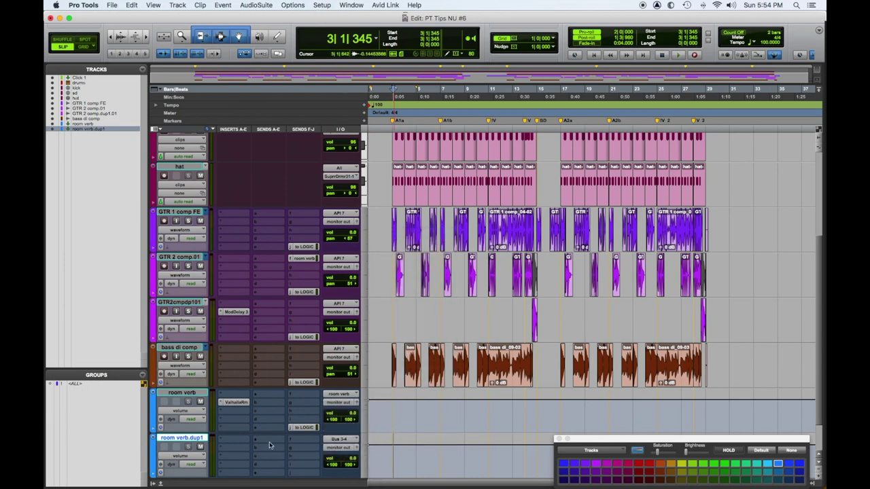
# Step: Insert the stereo Modulation > Flanger plug-in on room verb.dup1's first insert
pyautogui.click(221, 450)
pyautogui.moveTo(233, 456)
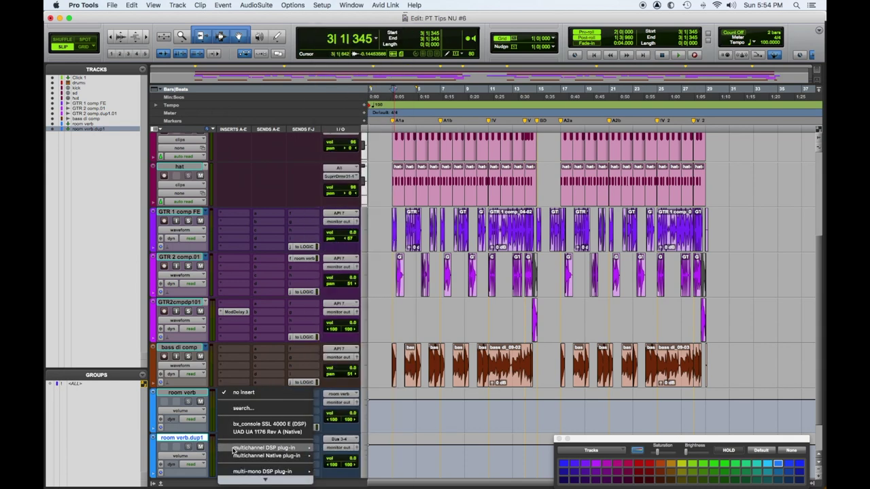
pyautogui.moveTo(234, 449)
pyautogui.moveTo(334, 440)
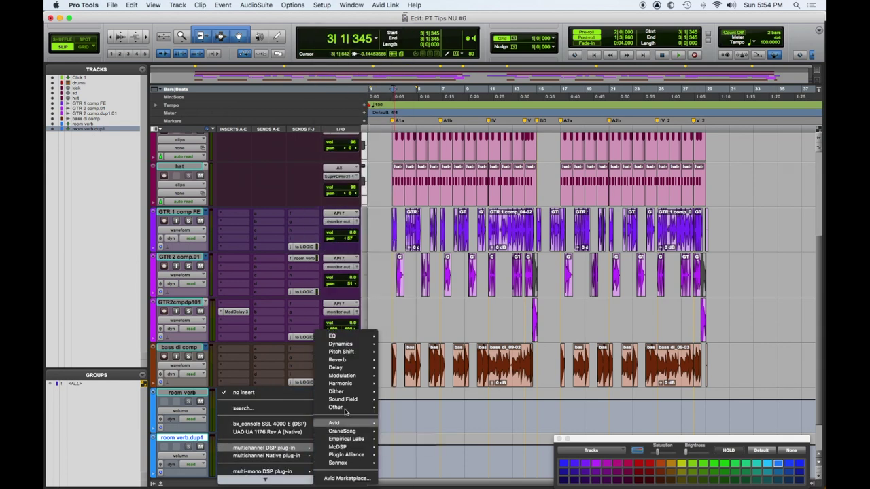
pyautogui.moveTo(370, 379)
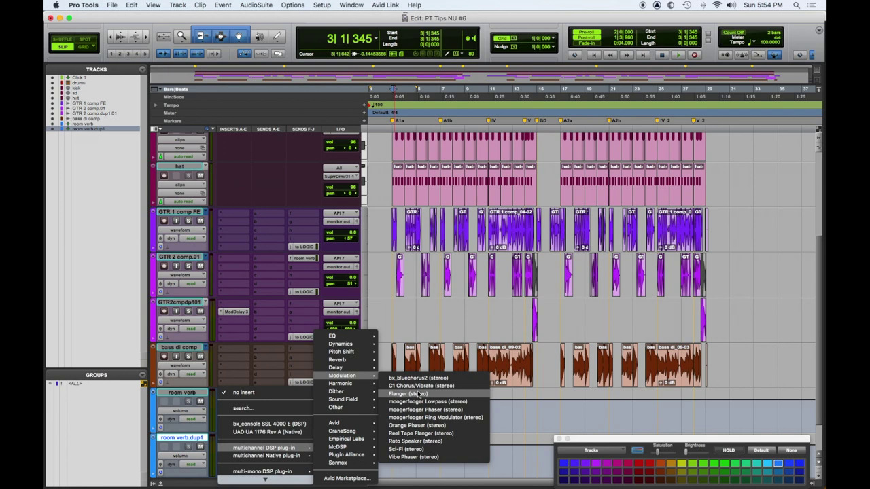
pyautogui.press('Escape')
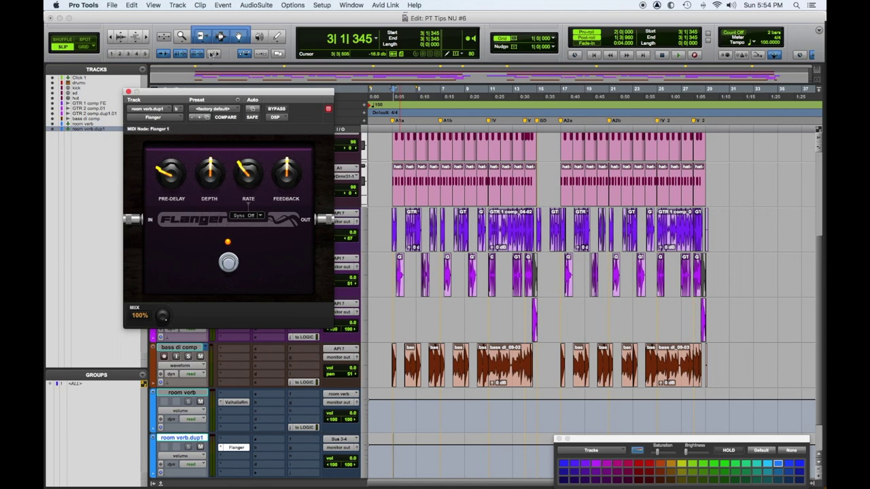
# Step: In I/O Setup's Bus page, rename the Bus 3-4 path to flanger
pyautogui.moveTo(214, 97); pyautogui.dragTo(603, 94)
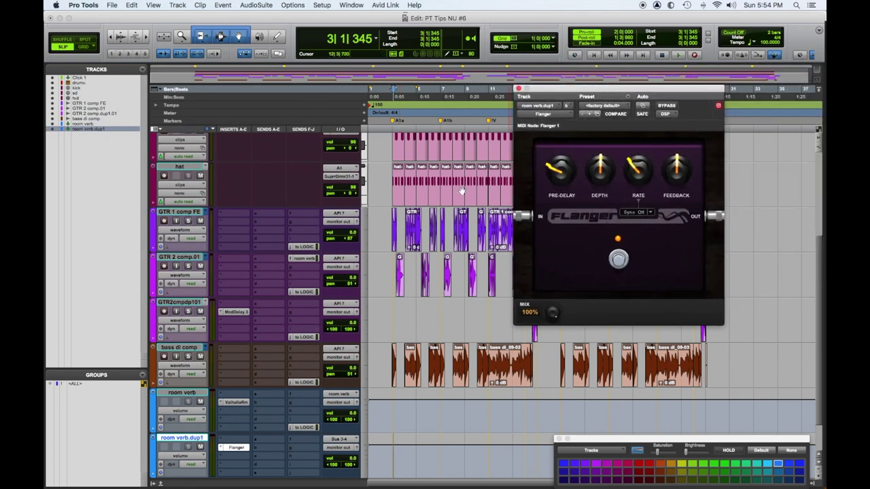
pyautogui.click(321, 6)
pyautogui.click(328, 60)
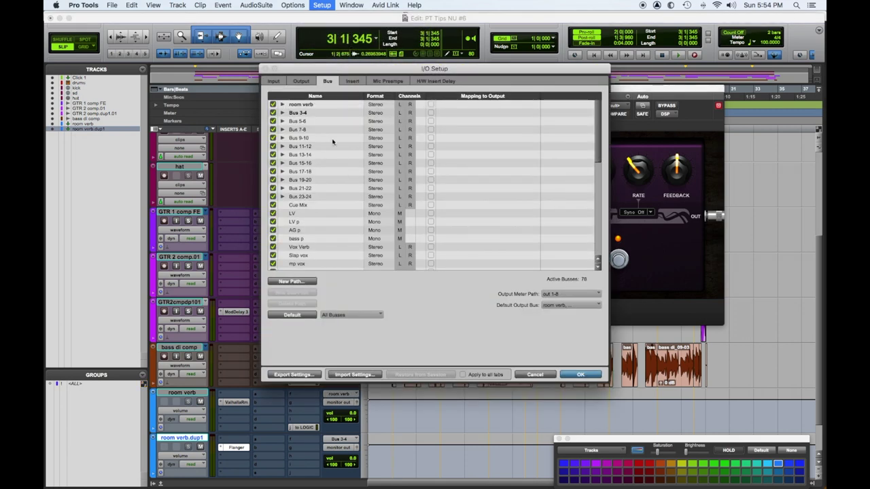
pyautogui.doubleClick(305, 113)
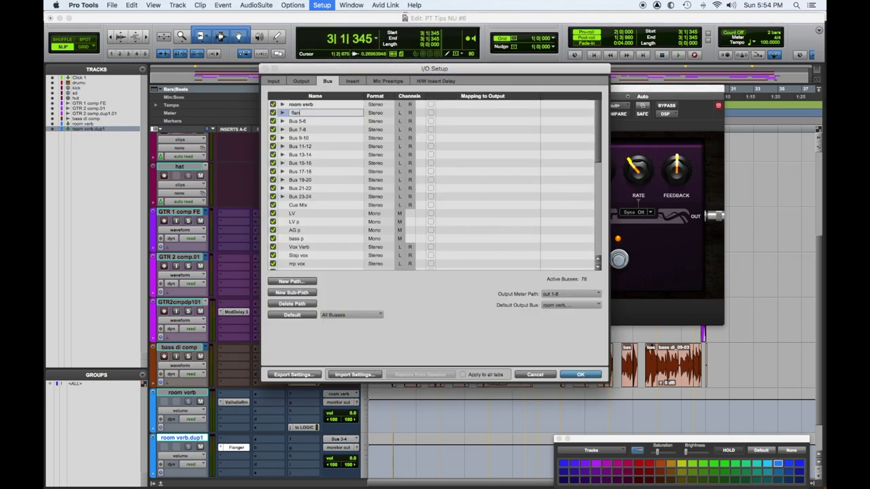
pyautogui.press('Return')
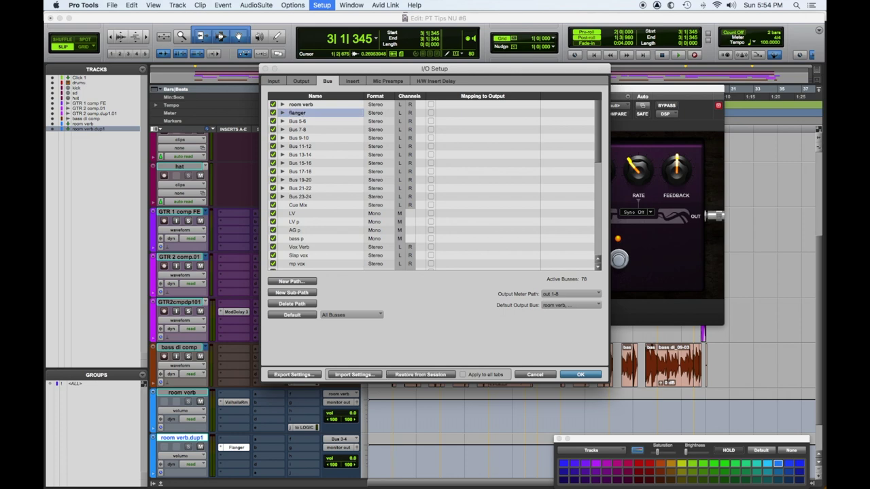
pyautogui.click(581, 374)
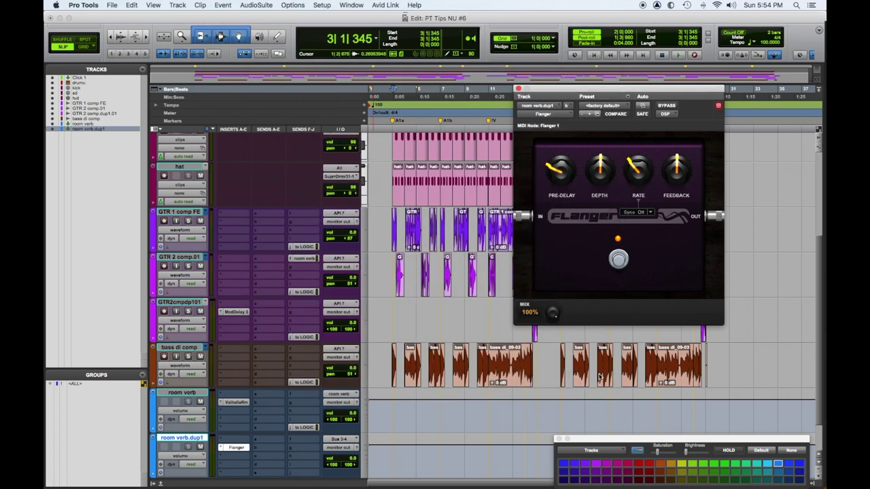
# Step: Route a new GTR 1 comp FE send to the flanger bus
pyautogui.click(288, 217)
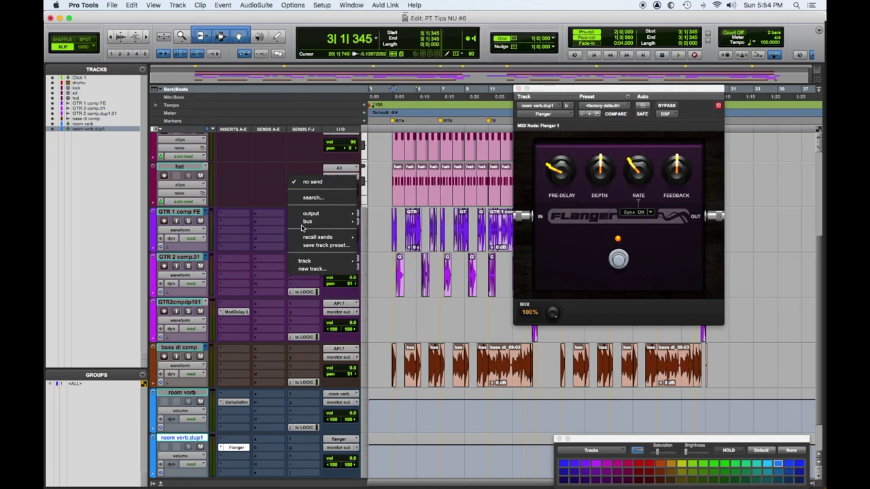
pyautogui.moveTo(315, 224)
pyautogui.click(391, 10)
# Step: Set the guitar's flanger send level to about -12.3 dB while playing back
pyautogui.press('space')
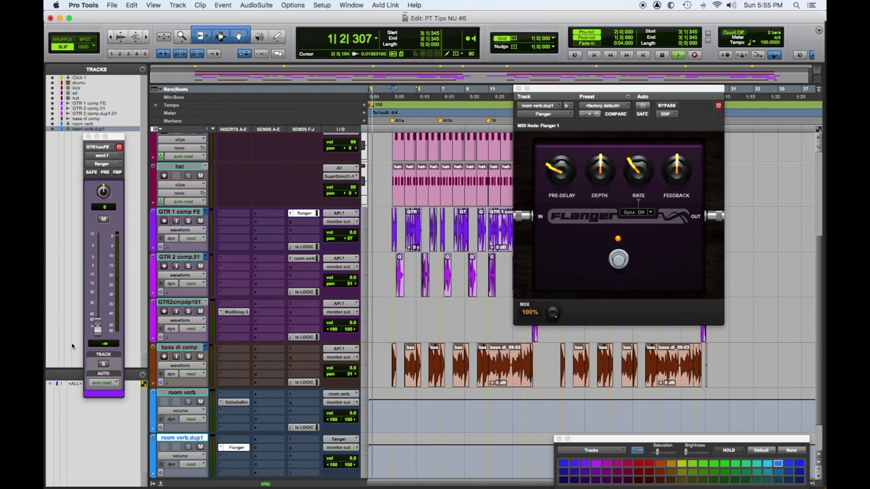
pyautogui.moveTo(97, 328); pyautogui.dragTo(97, 279)
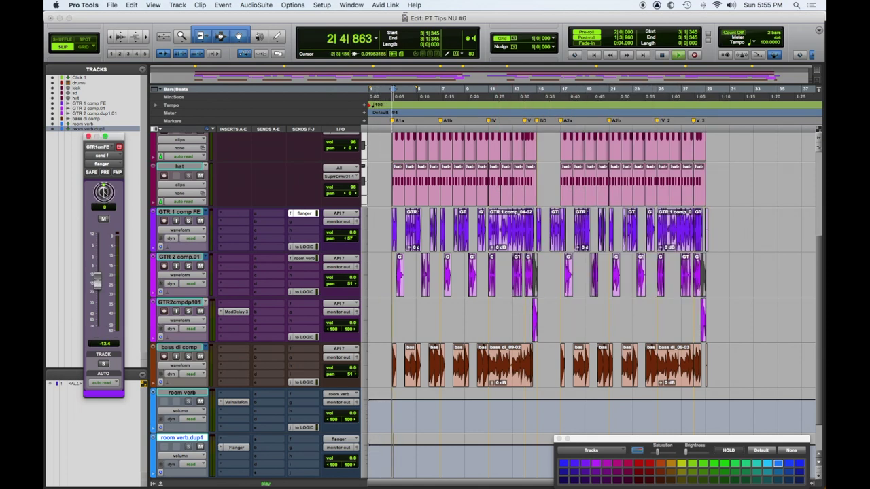
pyautogui.click(98, 209)
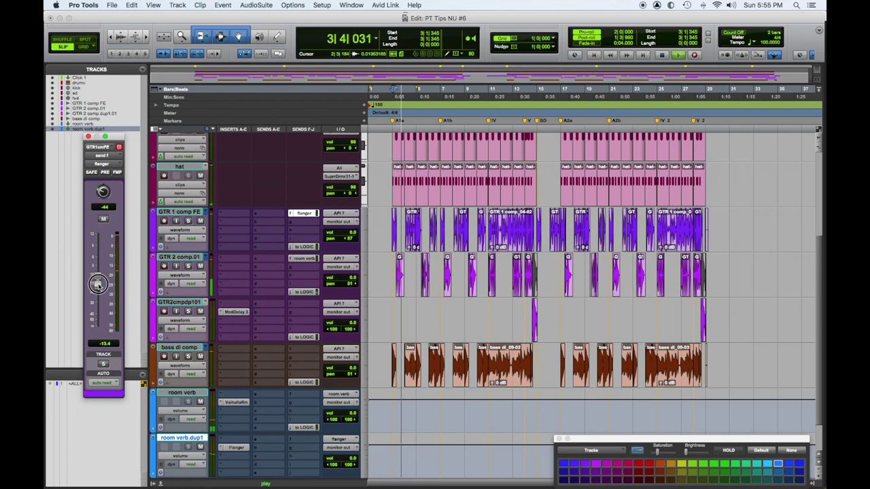
pyautogui.keyDown('alt'); pyautogui.click(98, 284); pyautogui.keyUp('alt')
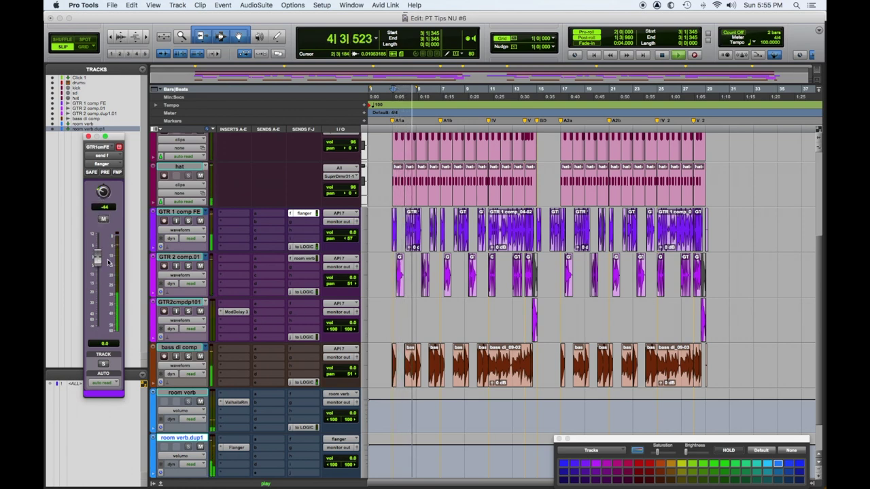
pyautogui.click(99, 261)
pyautogui.moveTo(99, 261); pyautogui.dragTo(98, 278)
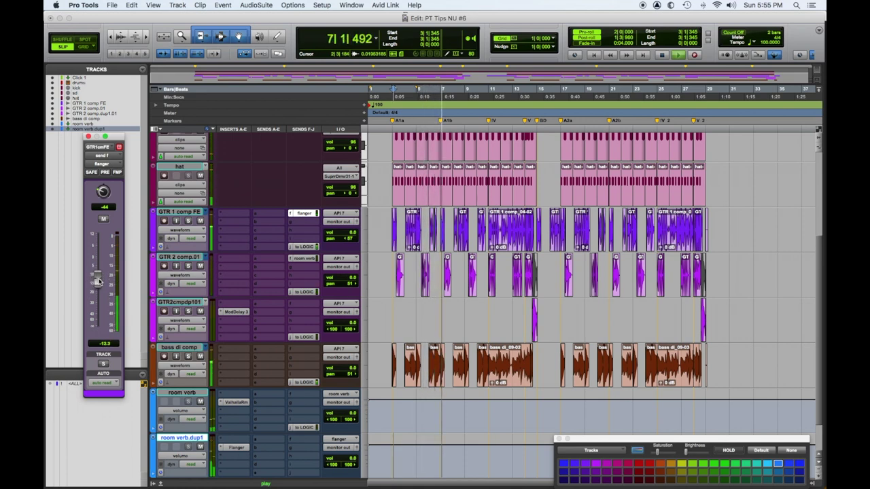
pyautogui.press('space')
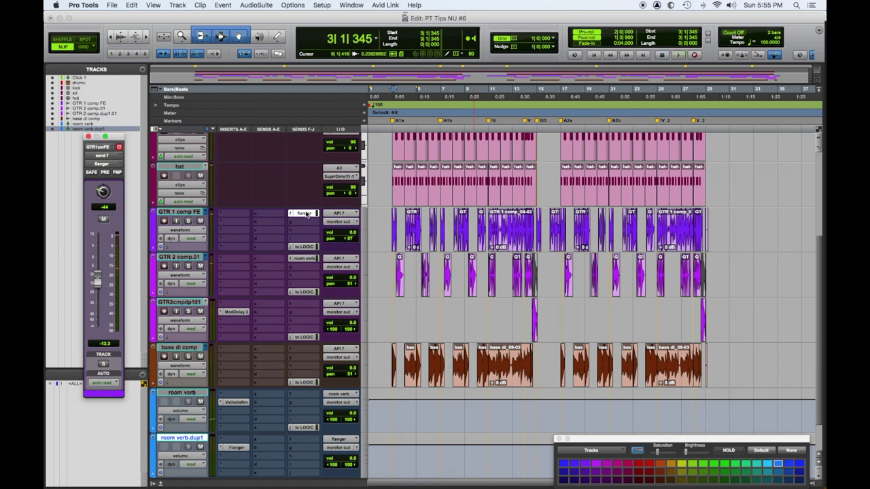
# Step: Copy the flanger send from GTR 1 comp FE onto bass di comp and audition it
pyautogui.moveTo(307, 215); pyautogui.dragTo(305, 352)
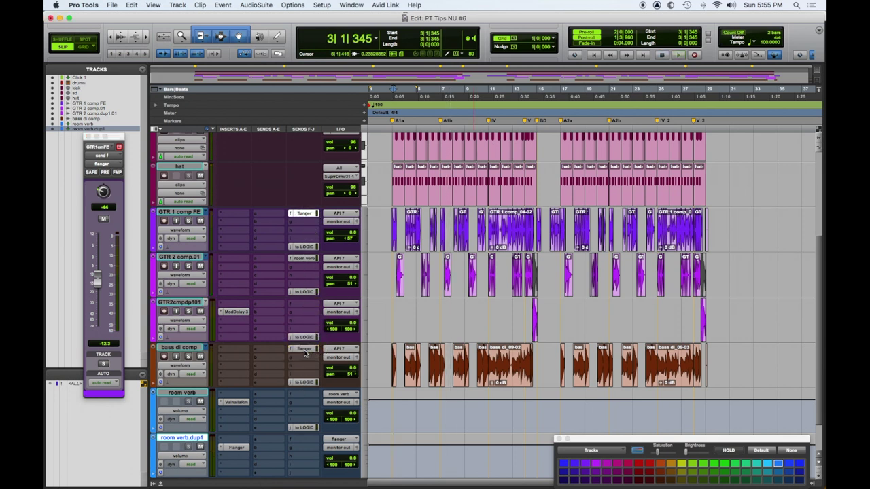
pyautogui.click(305, 351)
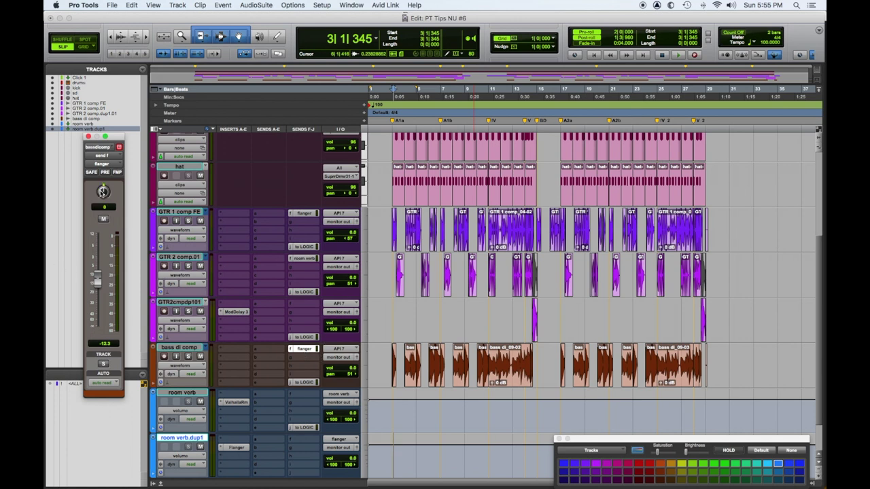
pyautogui.press('space')
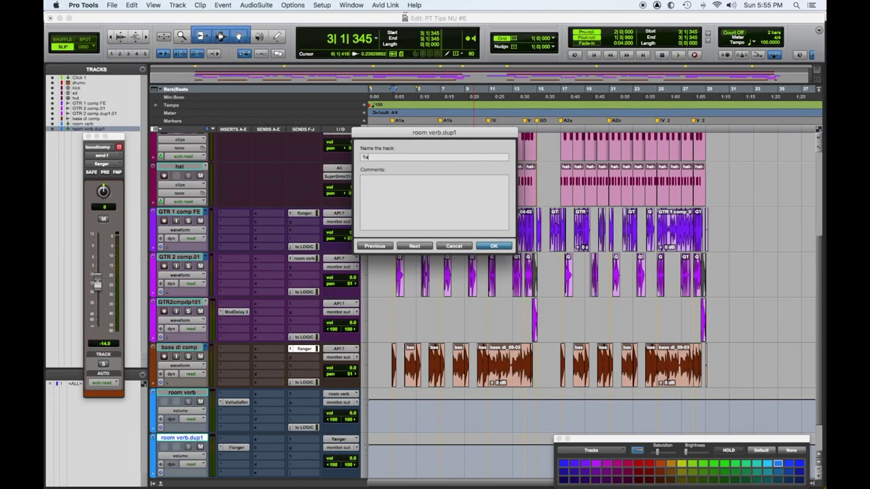
# Step: Confirm flanger as the room verb.dup1 track's new name and review the track list
pyautogui.press('Return')
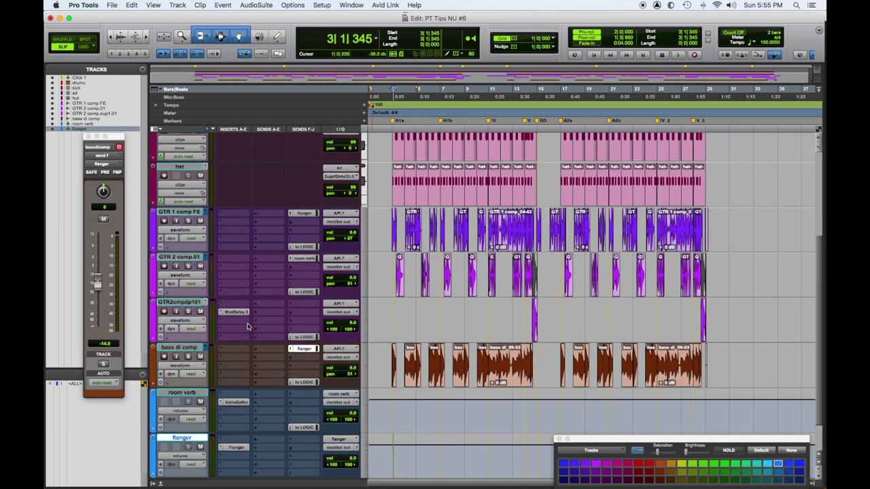
pyautogui.scroll(-2, 248, 326)
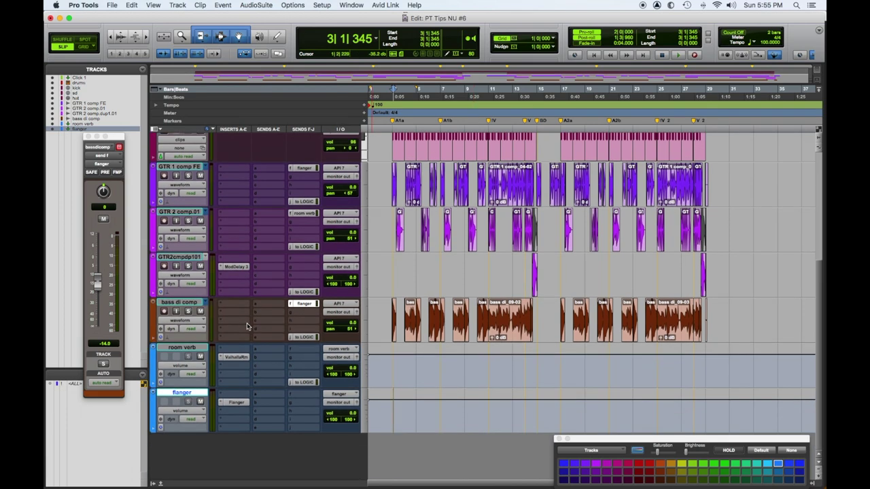
pyautogui.scroll(3, 248, 326)
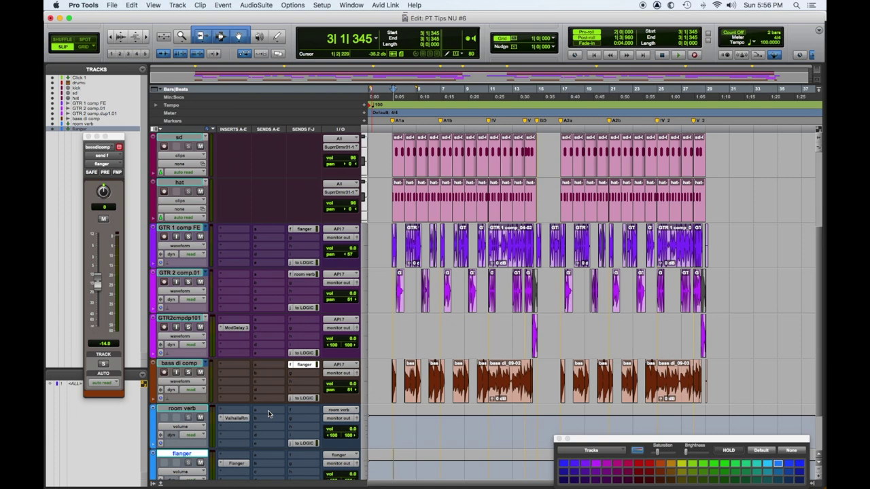
# Step: Mute the flanger aux track, then select room verb and unmute it
pyautogui.click(201, 465)
pyautogui.keyDown('shift'); pyautogui.click(192, 409); pyautogui.keyUp('shift')
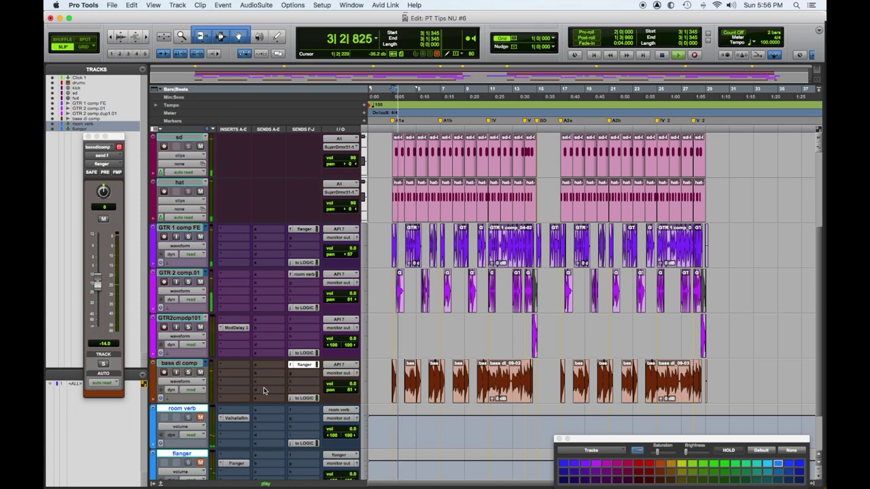
pyautogui.click(200, 418)
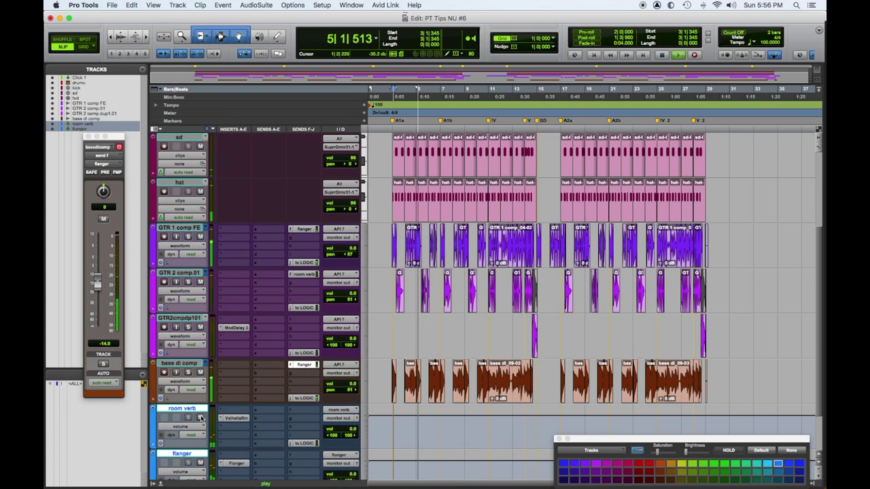